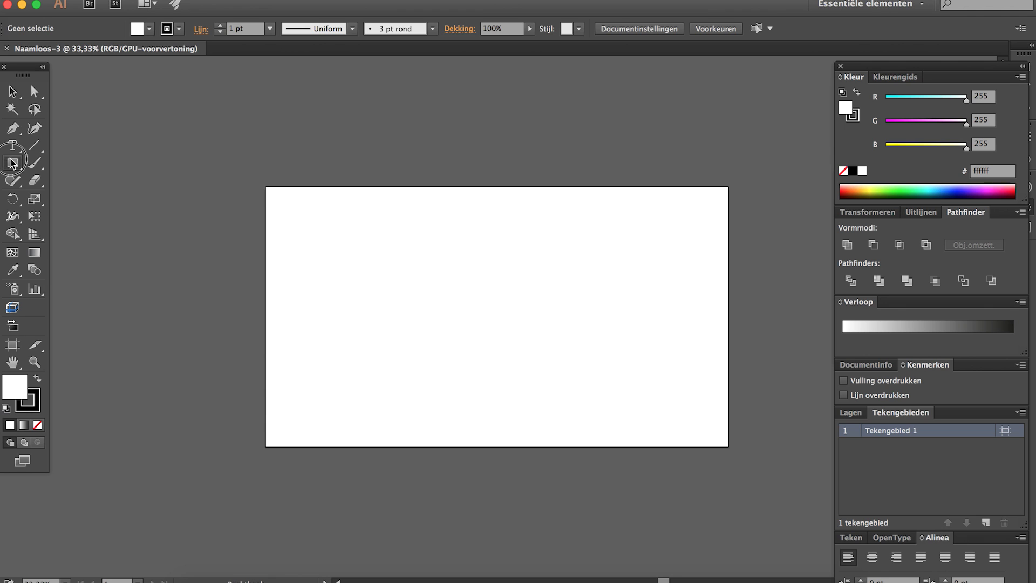
Click the artboard with the Rectangle tool to set up a 500 × 500 px square.
left_click(418, 286)
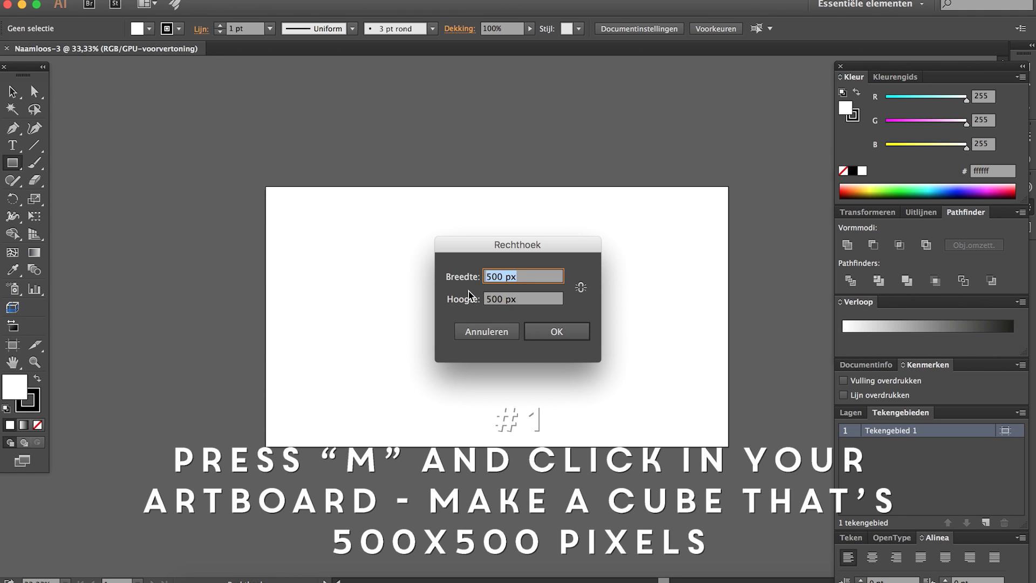
Create the 500 px square and fill it with a bright teal colour.
key("Return")
key("v")
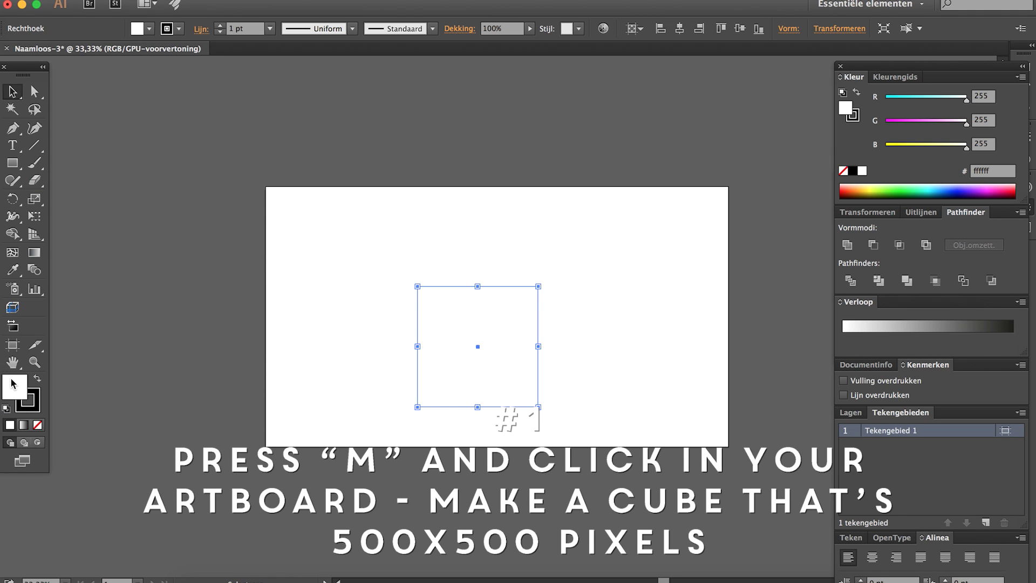
double_click(12, 383)
left_click_drag(535, 289, 535, 306)
mouse_move(455, 250)
left_mouse_down()
mouse_move(516, 244)
mouse_move(512, 219)
left_mouse_up()
key("Return")
Set the square's stroke to None and move it higher on the artboard.
left_click(32, 403)
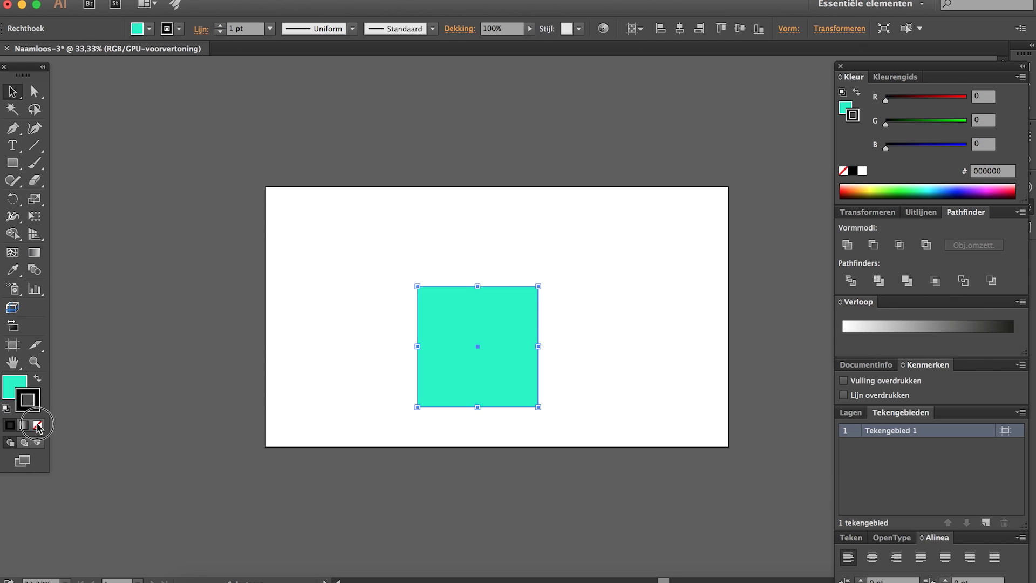
left_click(38, 424)
left_click_drag(455, 385, 454, 364)
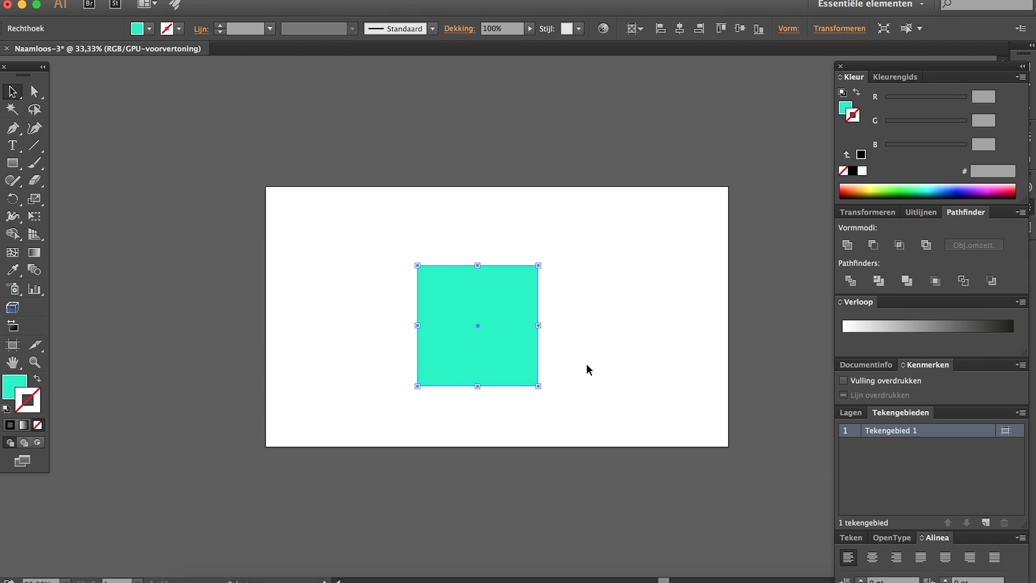
left_click(385, 1)
mouse_move(486, 72)
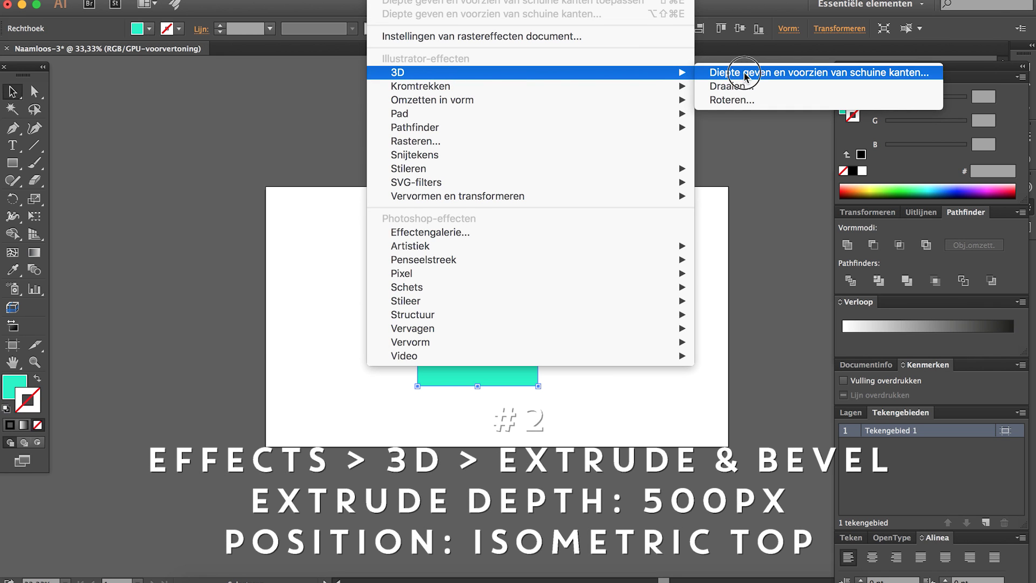
Apply Extrude & Bevel with 500 extrude depth and the Isometric Top position.
left_click(732, 73)
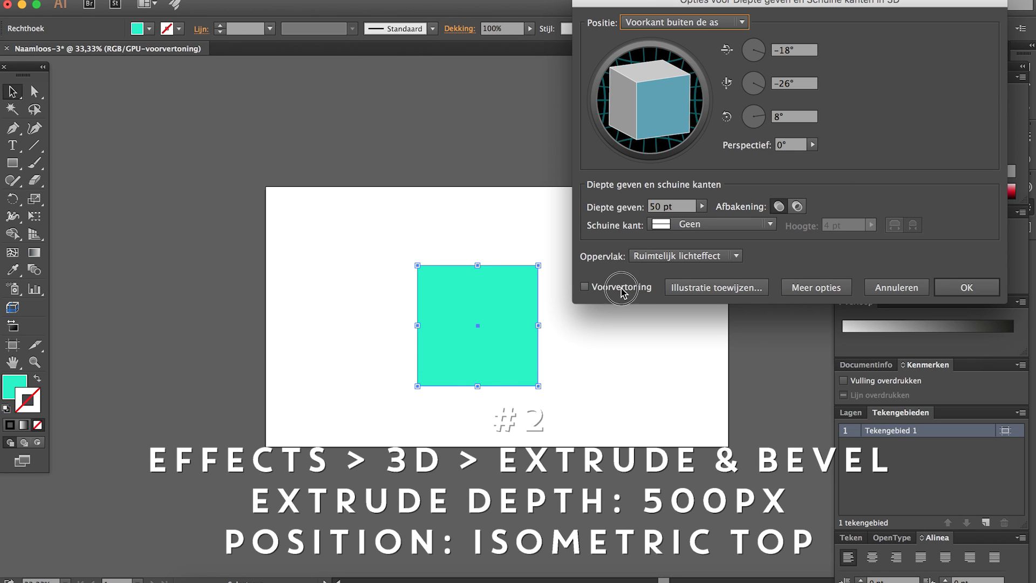
left_click(585, 286)
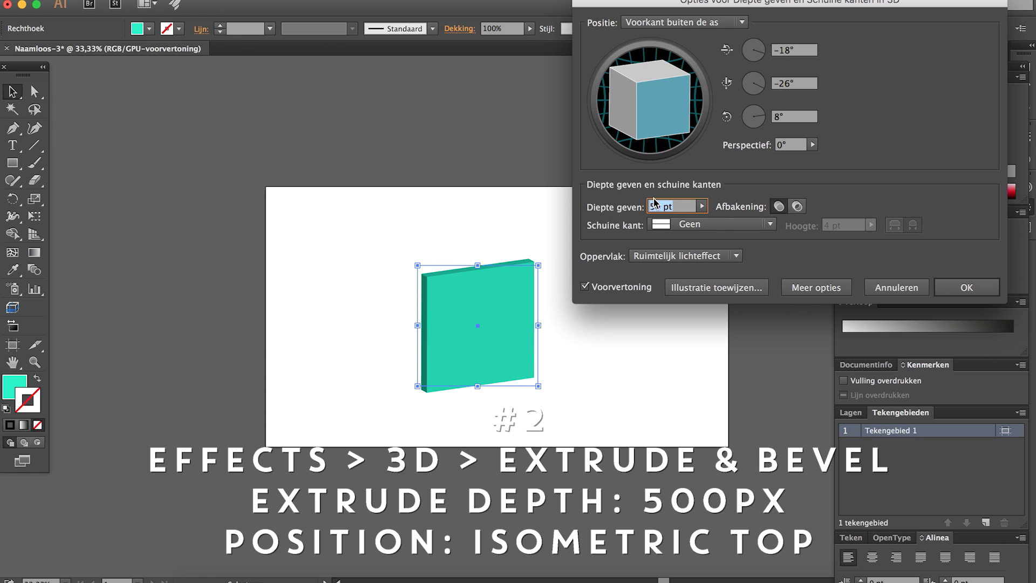
left_click(678, 206)
type("0x")
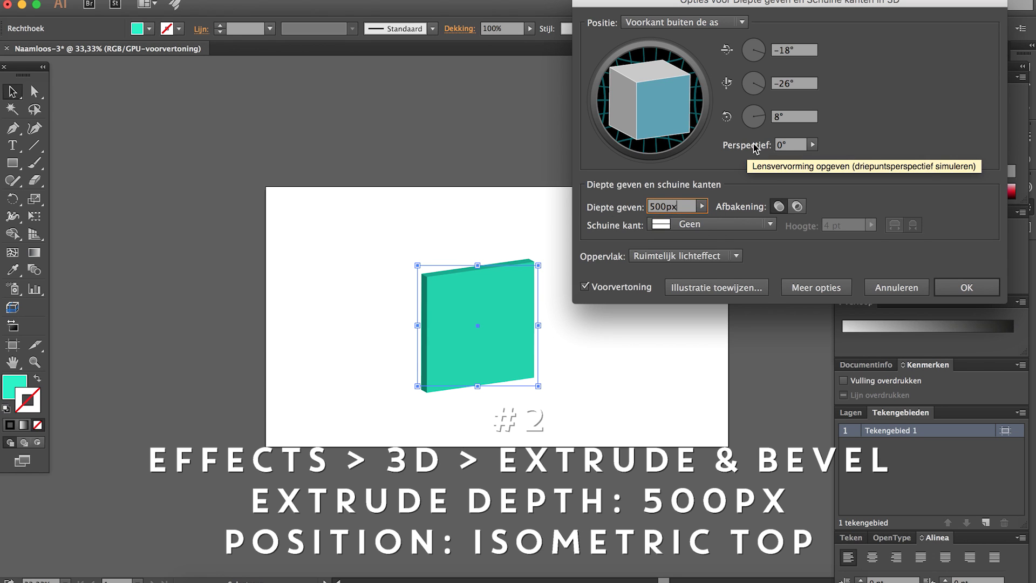
key("Tab")
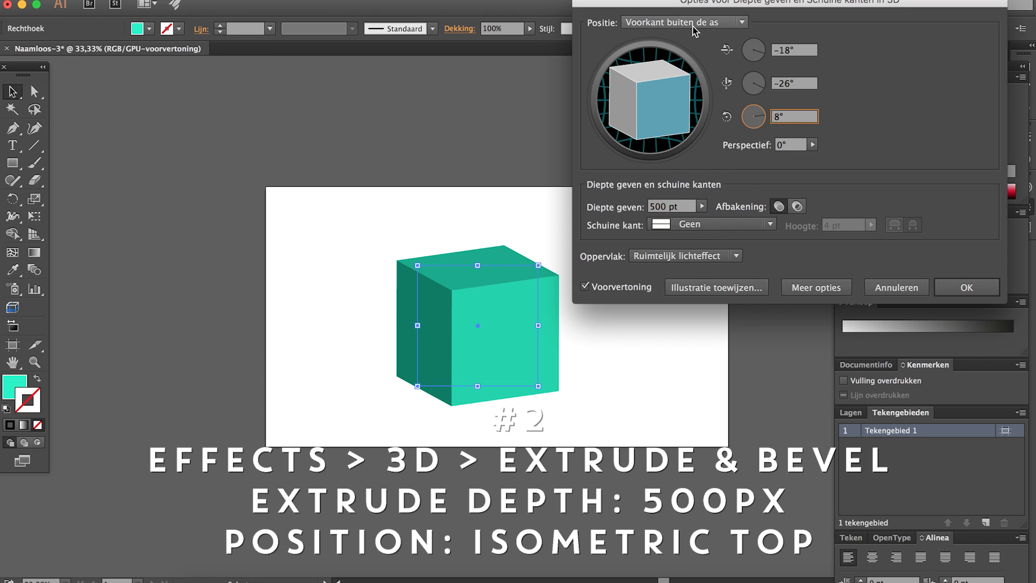
left_click(693, 27)
left_click(708, 291)
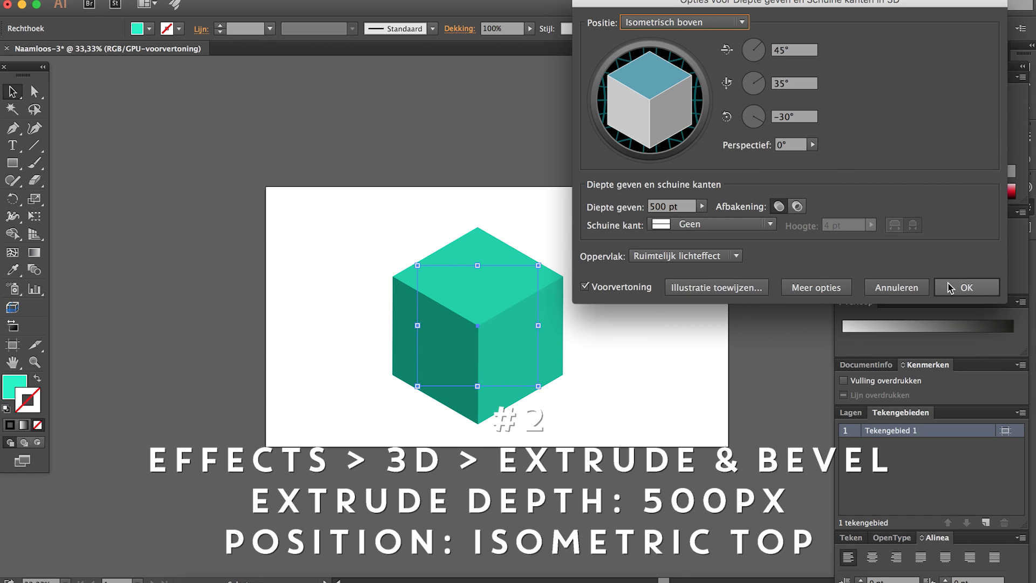
left_click(966, 288)
Alt-drag a copy of the cube to the left and expand its appearance.
mouse_move(475, 335)
left_mouse_down()
mouse_move(230, 336)
mouse_move(482, 325)
left_mouse_up()
left_click(244, 2)
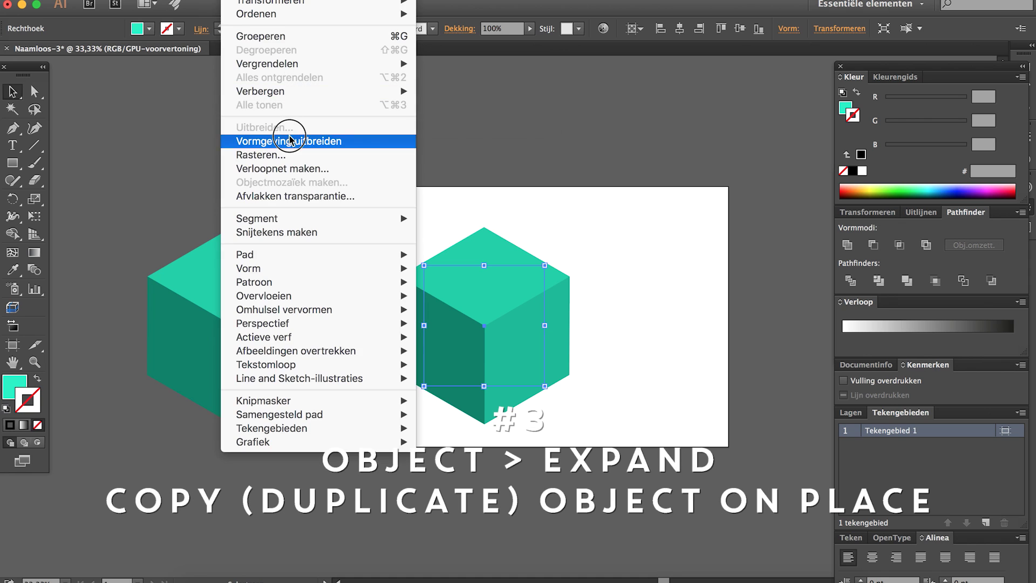
left_click(296, 137)
scroll(607, 313, "right", 3)
Copy the cube to the right, paste a copy in front, and start shrinking it.
left_click_drag(429, 365, 637, 370)
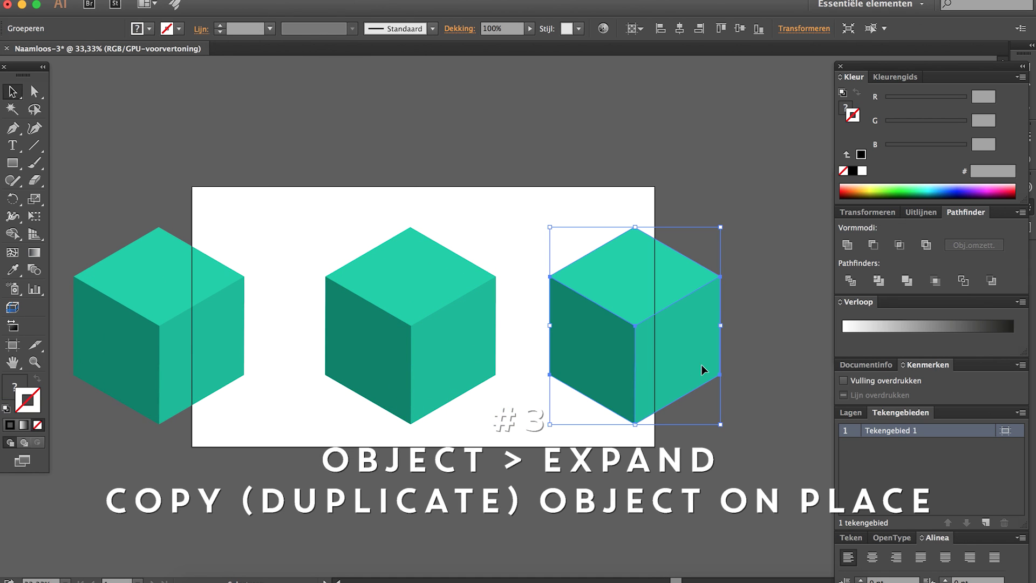
key("ctrl+c")
key("ctrl+f")
left_click(706, 364)
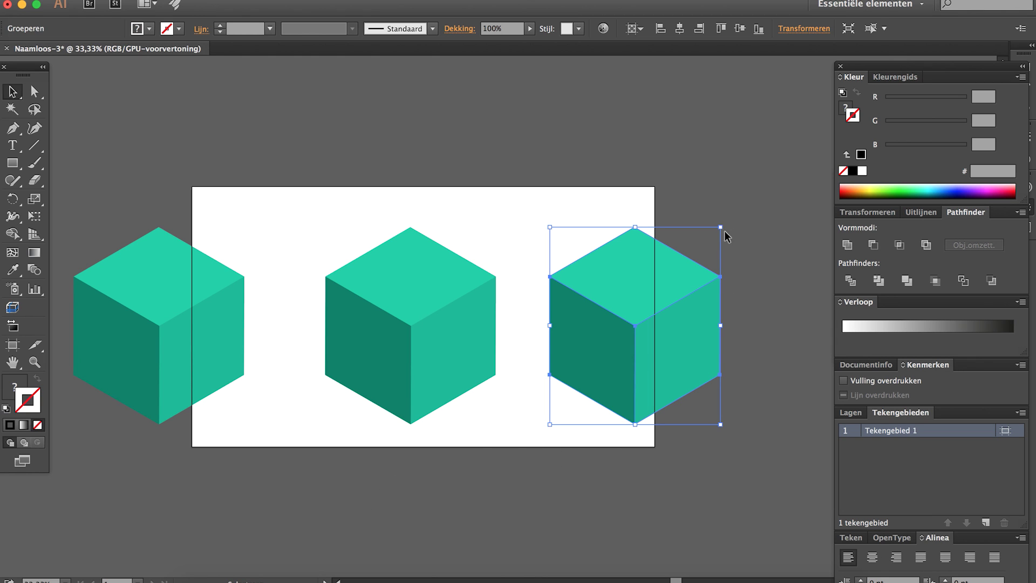
left_click_drag(720, 229, 692, 289)
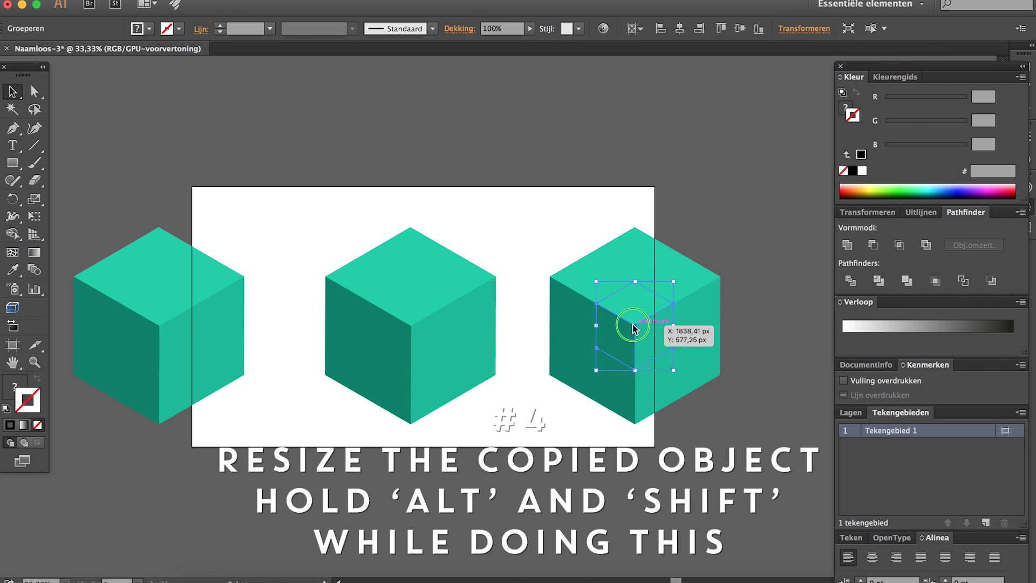
Rotate the small inner cube copy 180° with Transform > Rotate, then deselect.
right_click(634, 327)
mouse_move(710, 432)
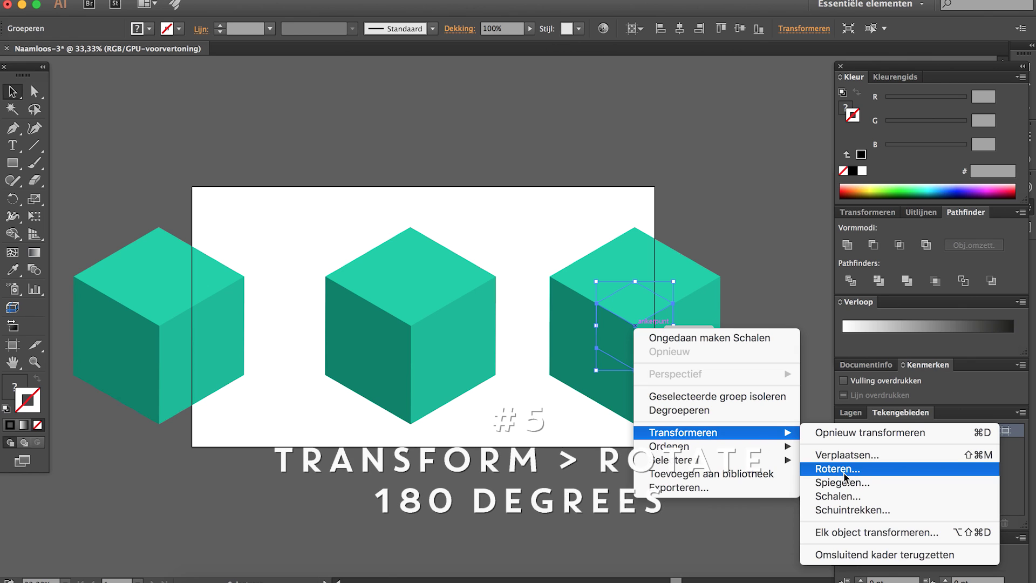
left_click(845, 469)
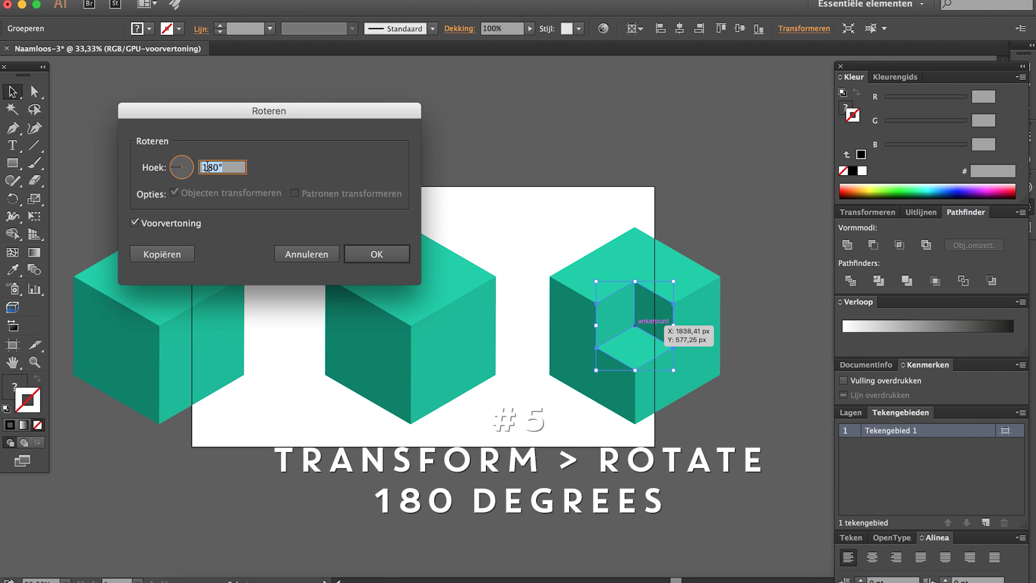
left_click(377, 255)
left_click(529, 475)
scroll(527, 478, "right", 5)
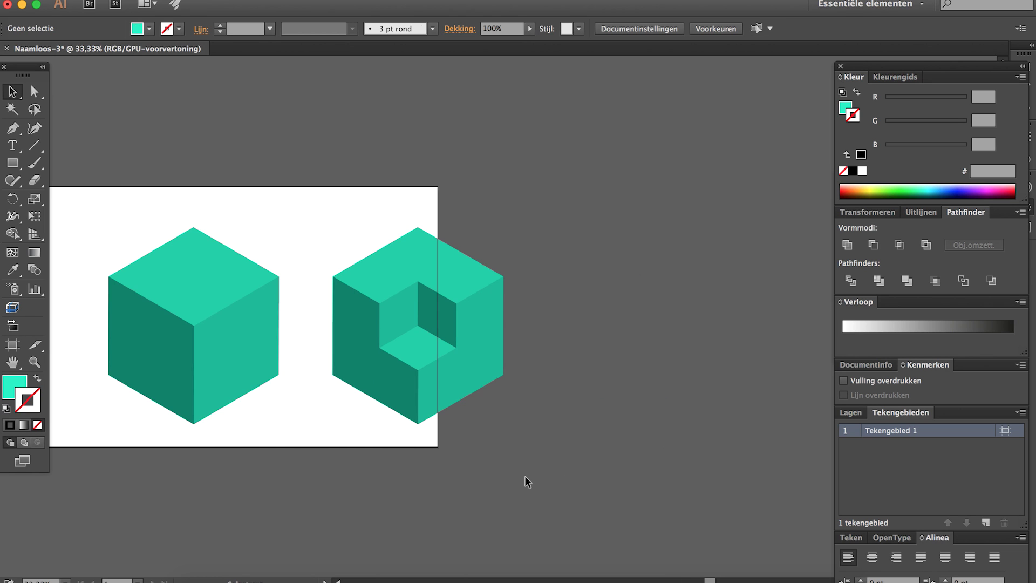
scroll(525, 477, "left", 1)
Move the plain cube away and back beside the carved cube, then deselect.
left_click_drag(215, 357, 699, 374)
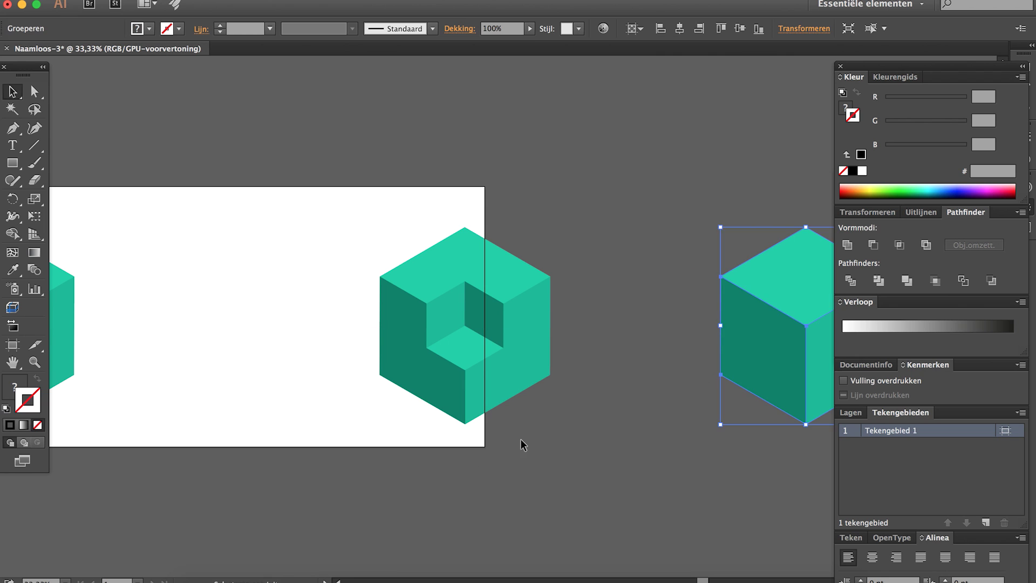
left_click_drag(603, 219, 604, 218)
left_click_drag(477, 335, 233, 336)
left_click(448, 330)
scroll(470, 332, "left", 2)
scroll(507, 339, "left", 2)
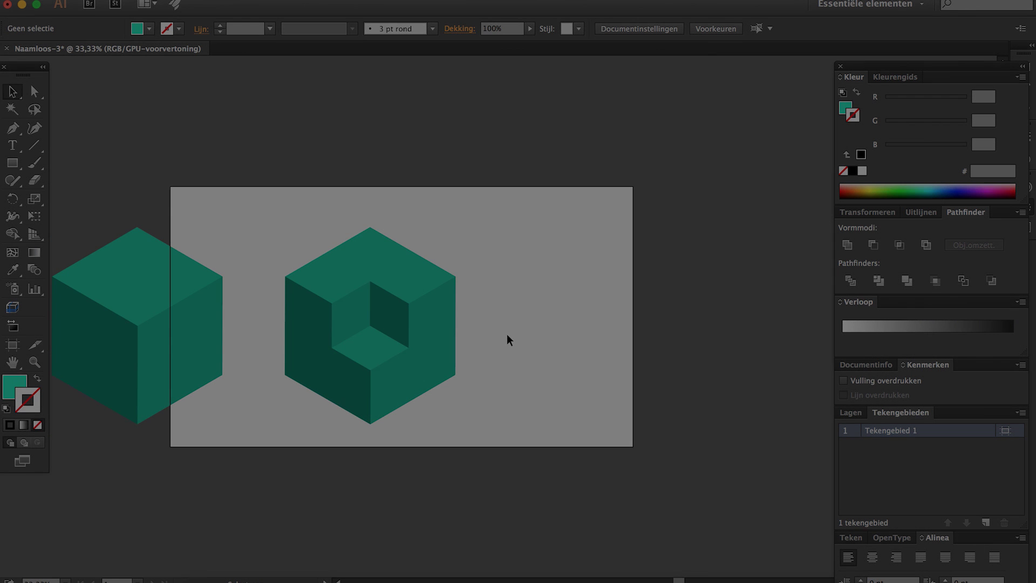